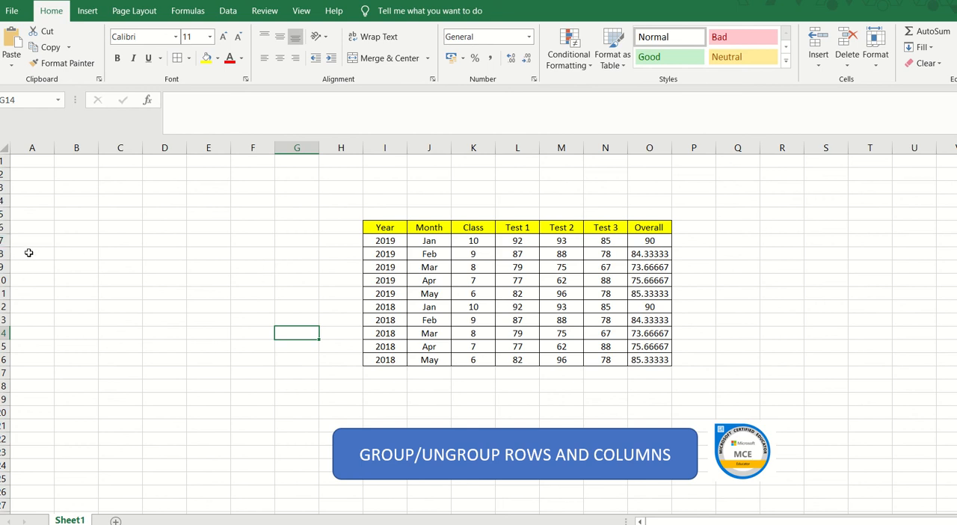
Insert a row above the first 2019 record and merge its cells across the table into a centred heading reading 2019.
click(3, 240)
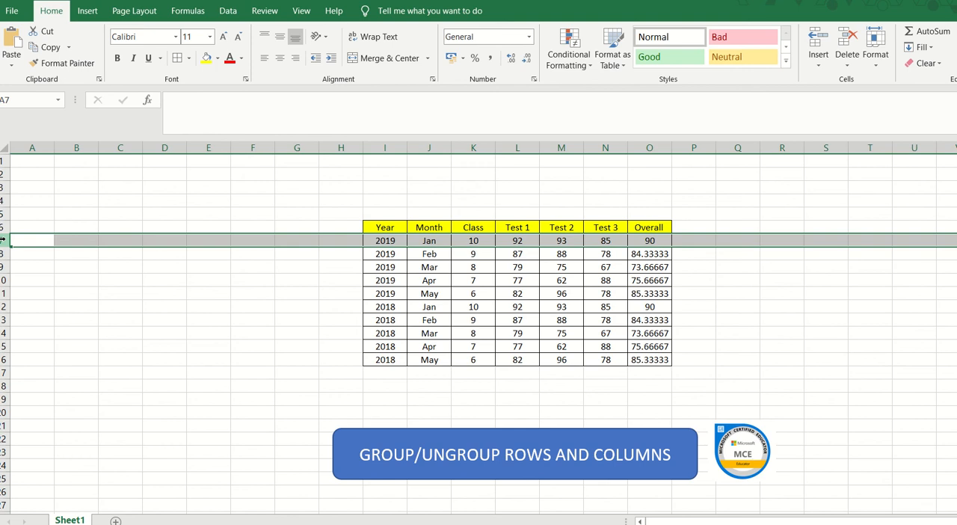
key(ctrl+shift+plus)
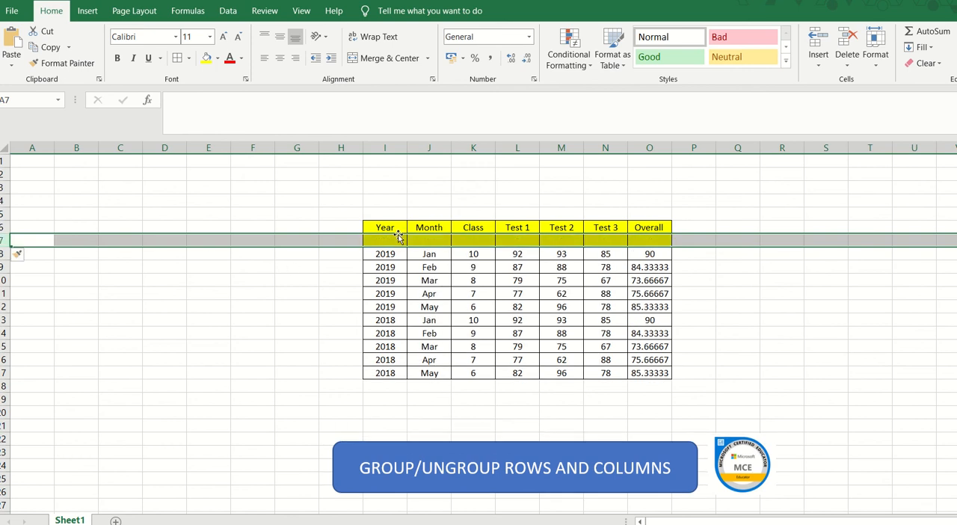
drag(397, 237, 656, 243)
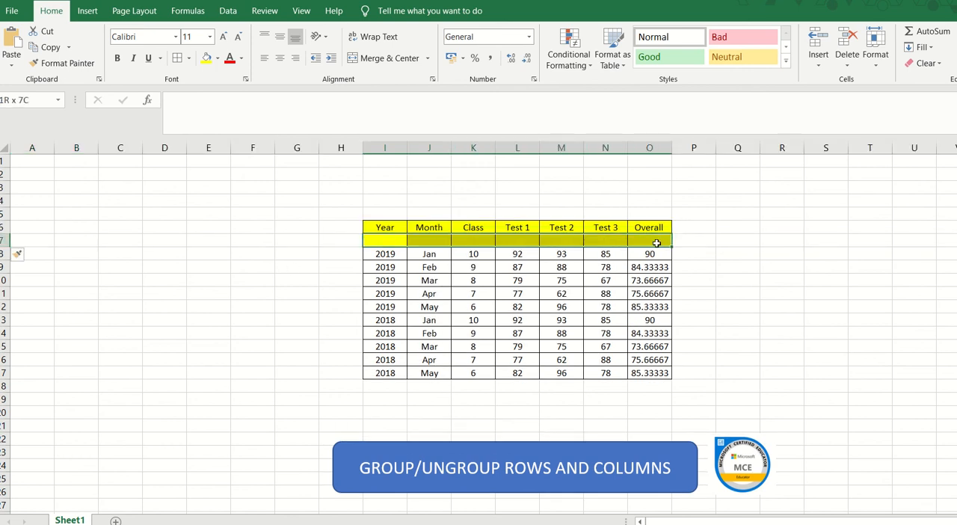
click(374, 58)
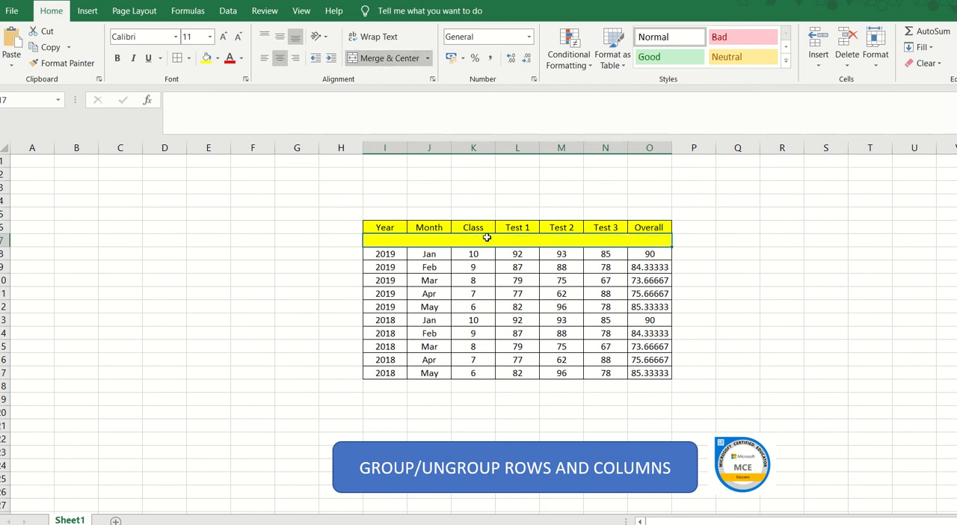
text(2019)
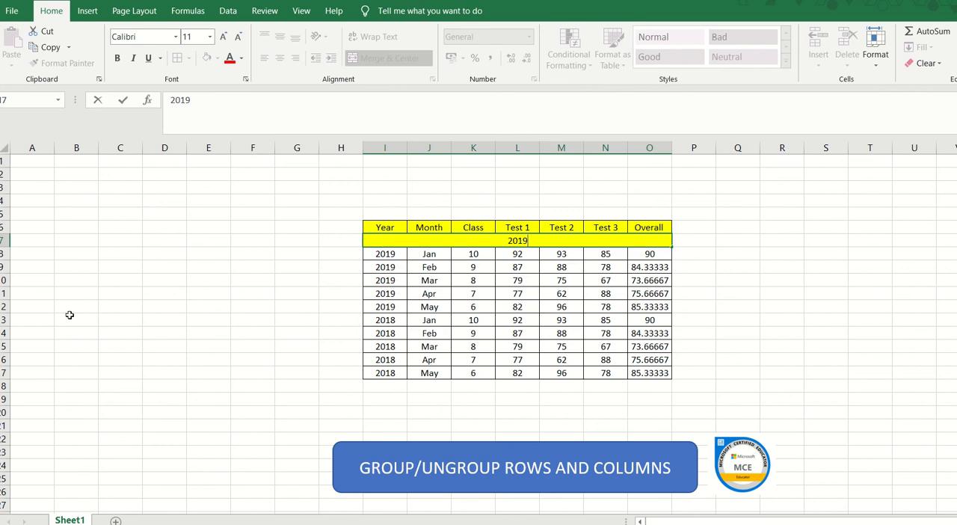
Insert a blank row above the first 2018 record in the table.
click(4, 320)
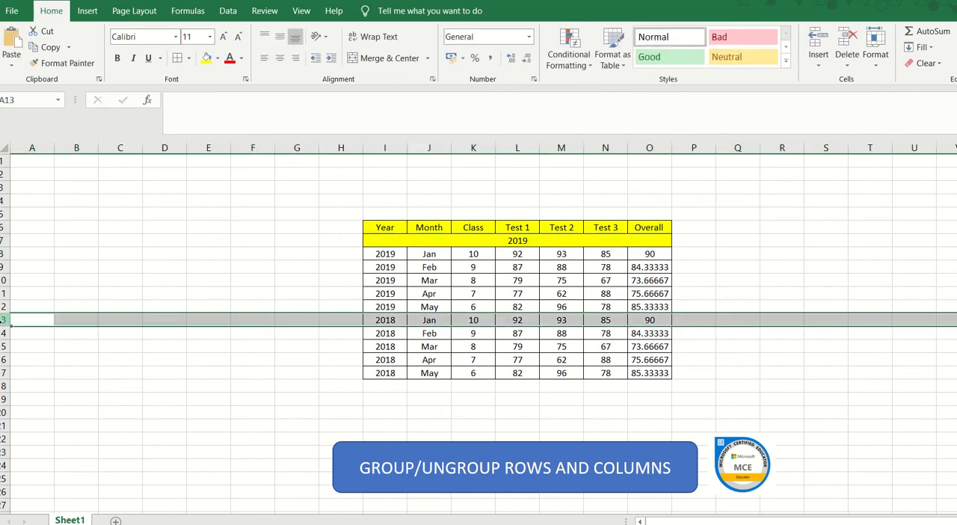
key(ctrl+shift+plus)
text(2)
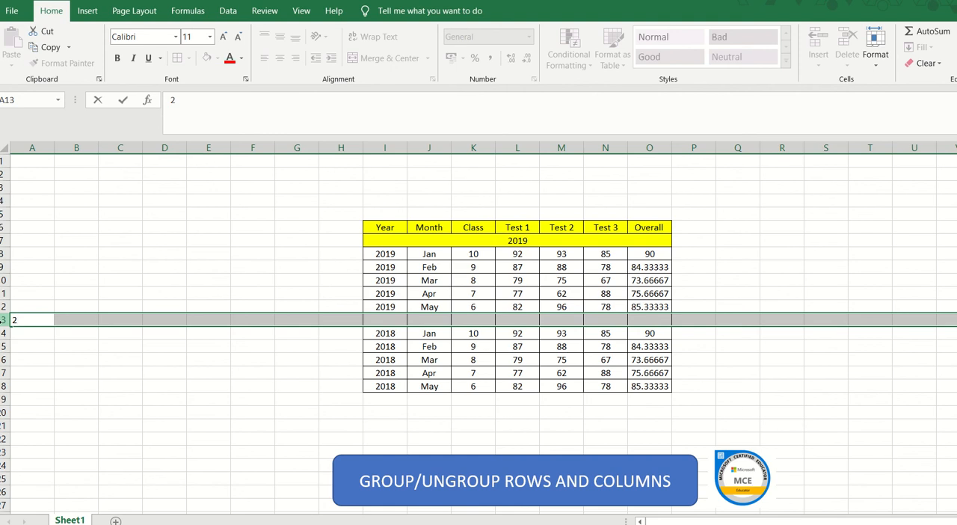
key(BackSpace)
key(Escape)
Merge and center the blank row's cells I13 to O13 and enter 2018 as the heading.
click(388, 320)
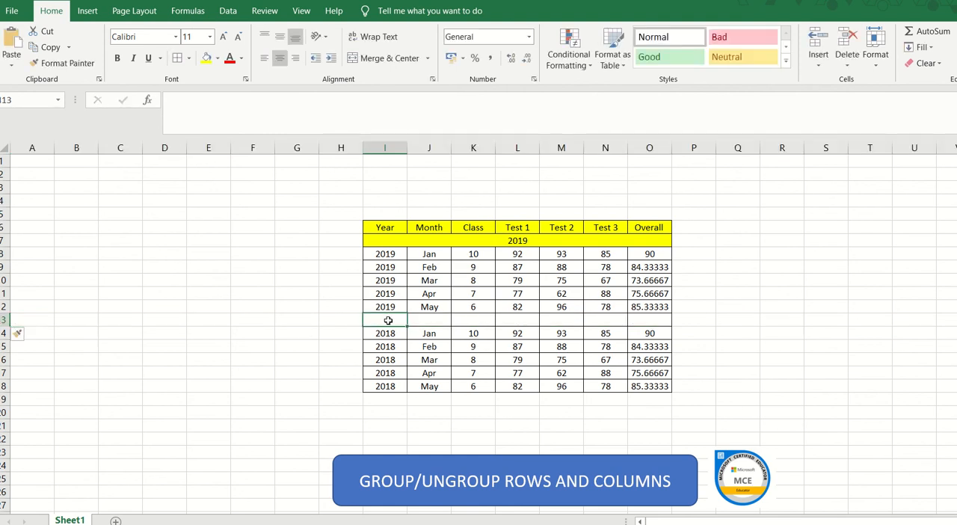
key(shift+Right)
key(shift+Right)
key(shift+Right)
key(shift+Right)
key(shift+Right)
key(shift+Right)
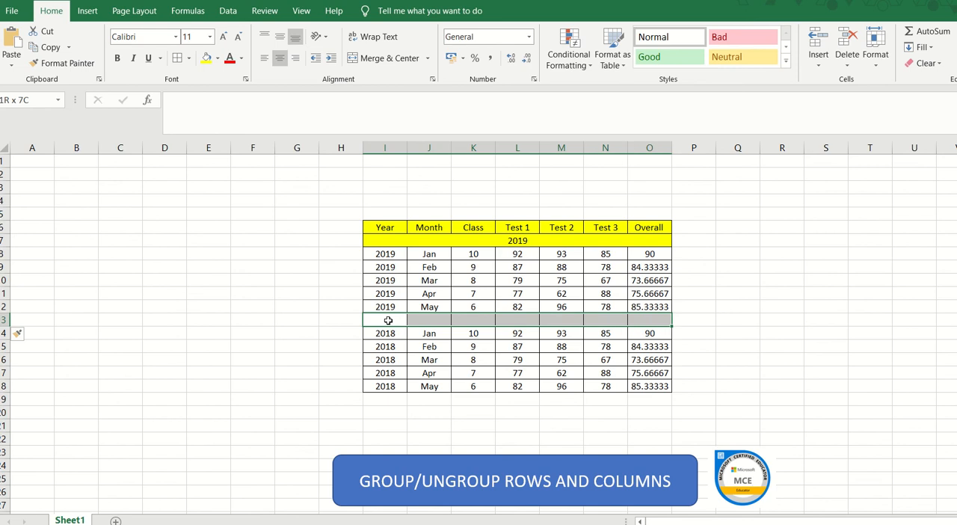
click(366, 58)
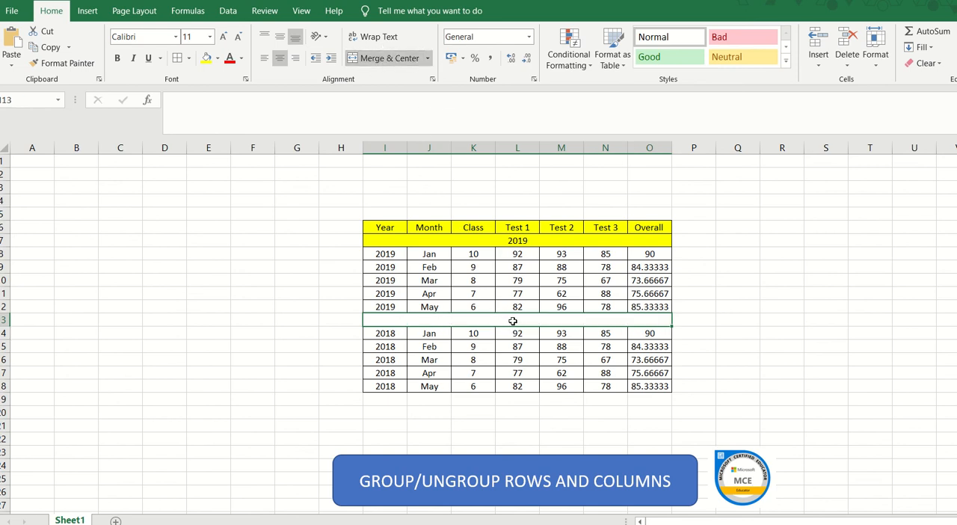
text(2019)
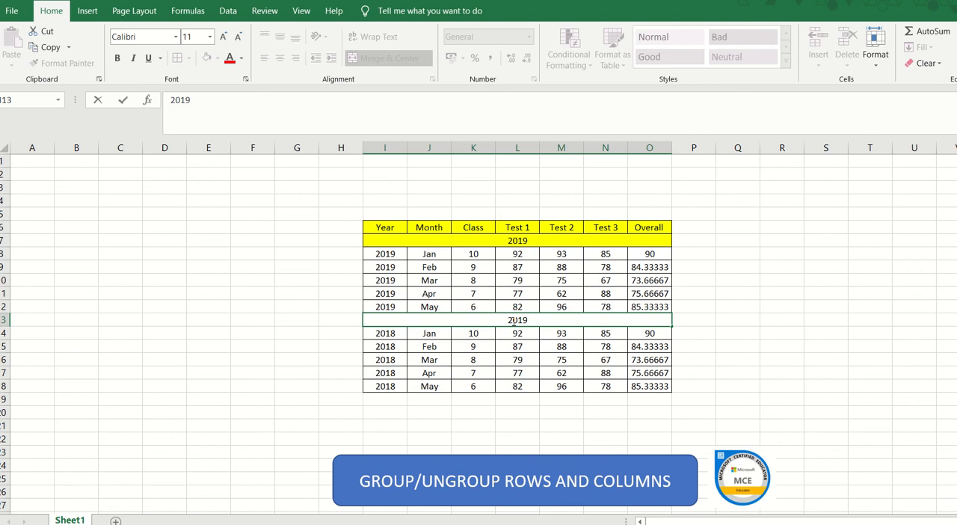
key(BackSpace)
text(8)
Fill the merged 2019 and 2018 heading rows with a light gold theme colour.
click(526, 239)
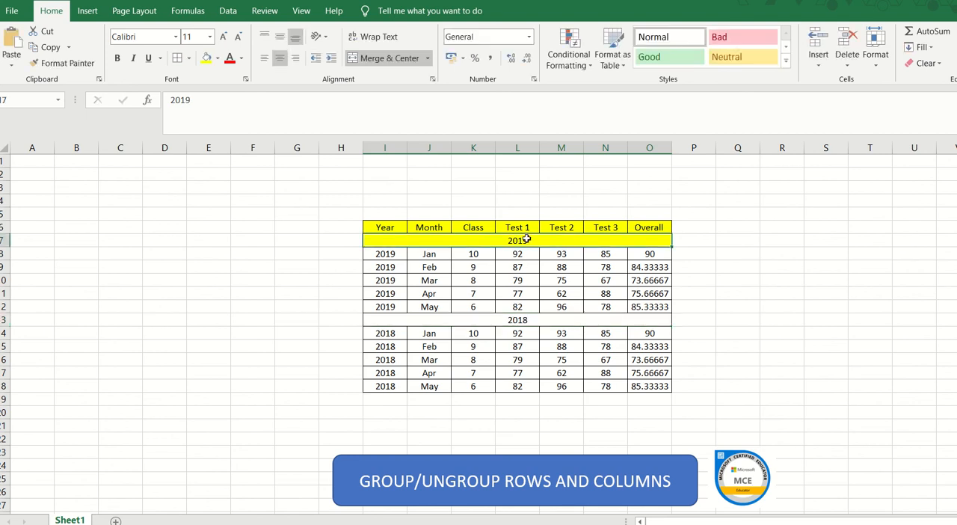
click(216, 58)
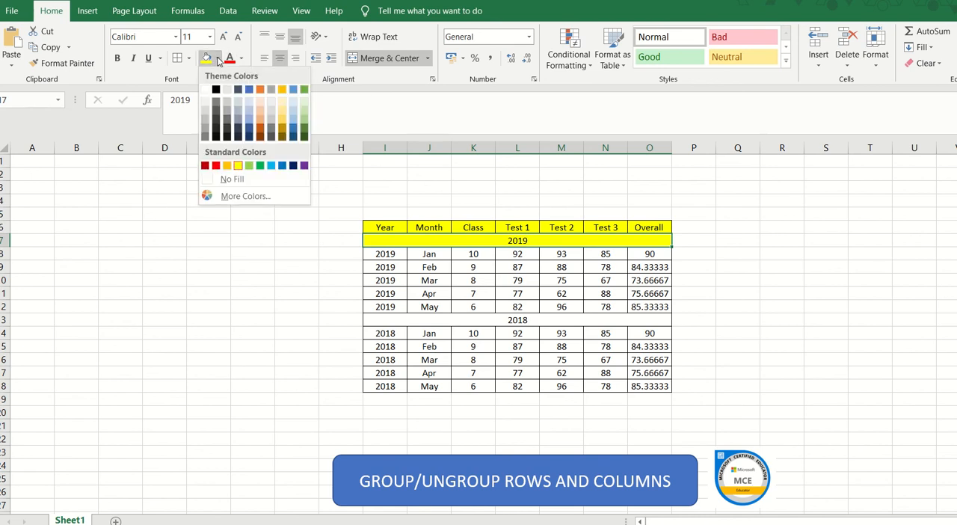
click(282, 120)
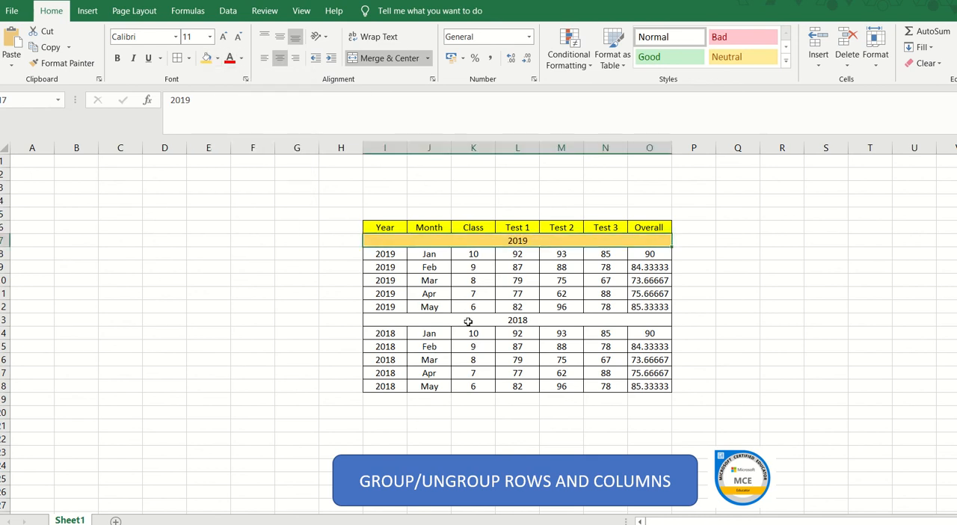
click(468, 321)
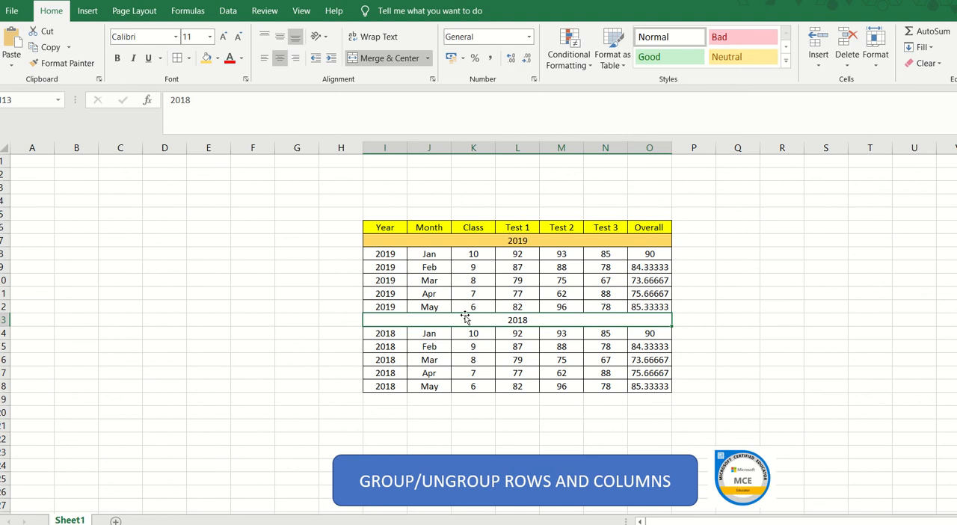
click(207, 60)
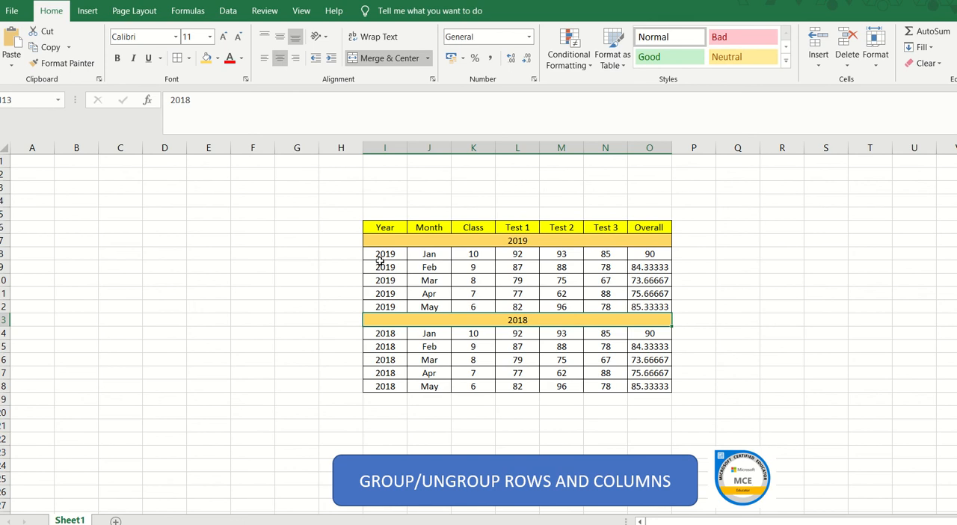
Group the 2019 records from Jan to May, rows 8 to 12, using the Rows option.
click(421, 253)
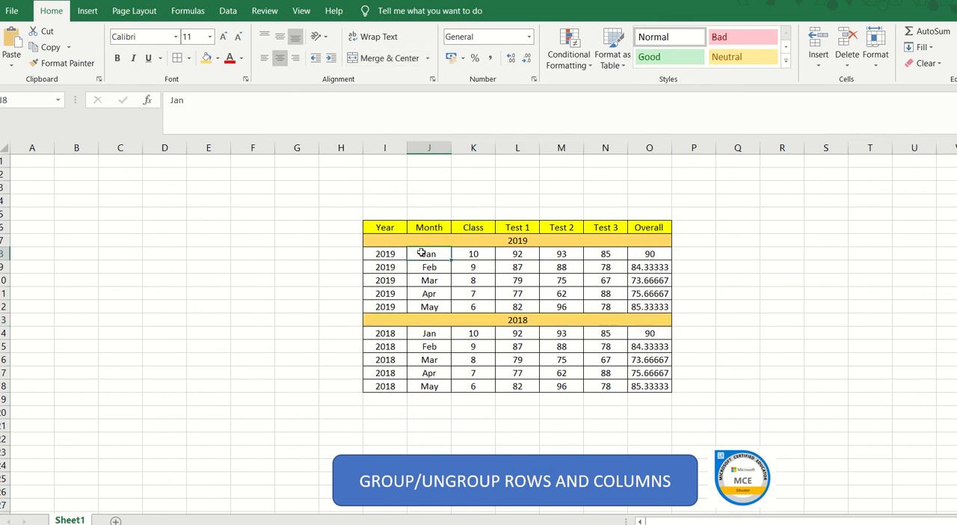
key(shift+Down)
key(shift+Down)
key(shift+Down)
key(shift+Down)
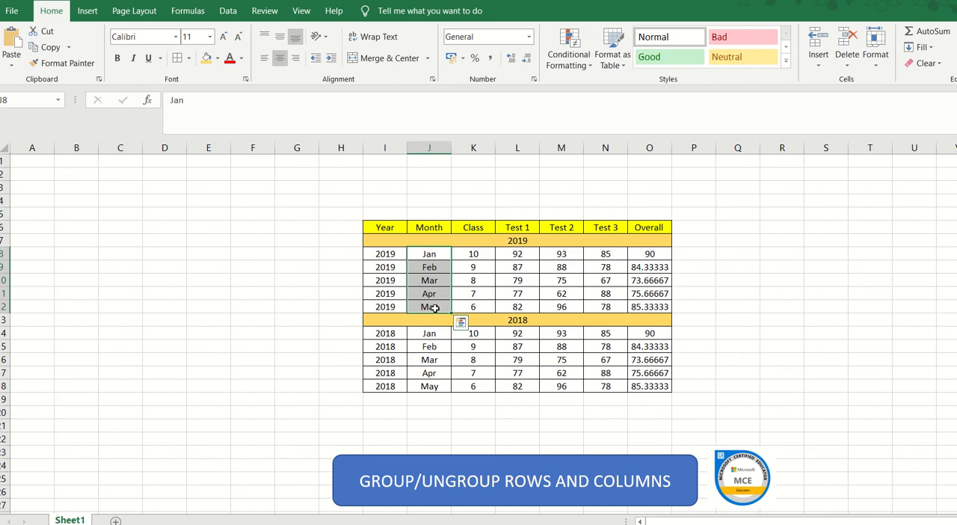
click(228, 14)
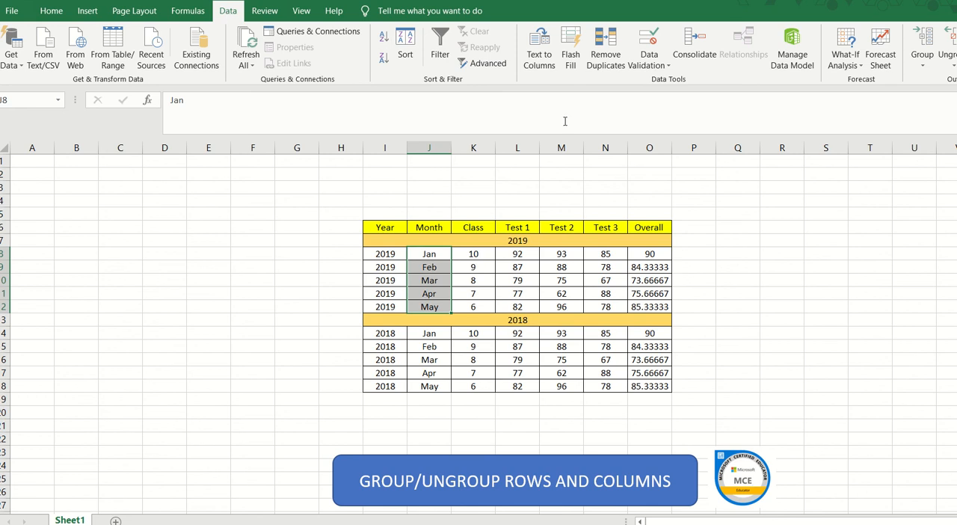
click(923, 41)
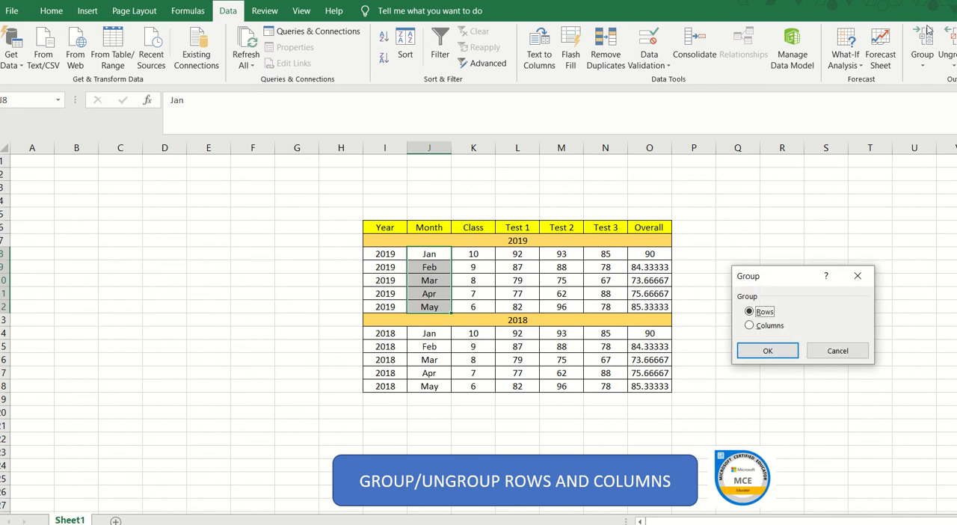
click(766, 352)
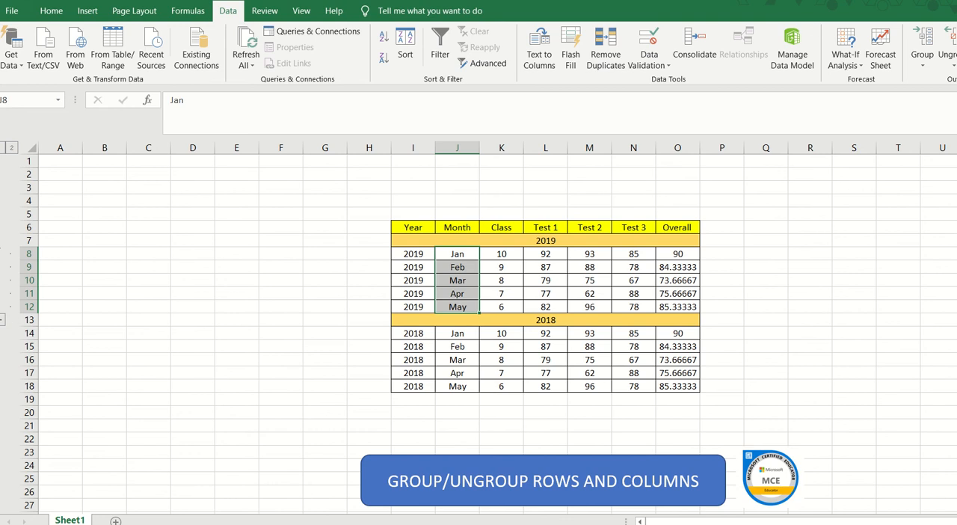
Restore the workbook window to a smaller size, then widen and reposition it so the row outline controls are in view.
click(949, 2)
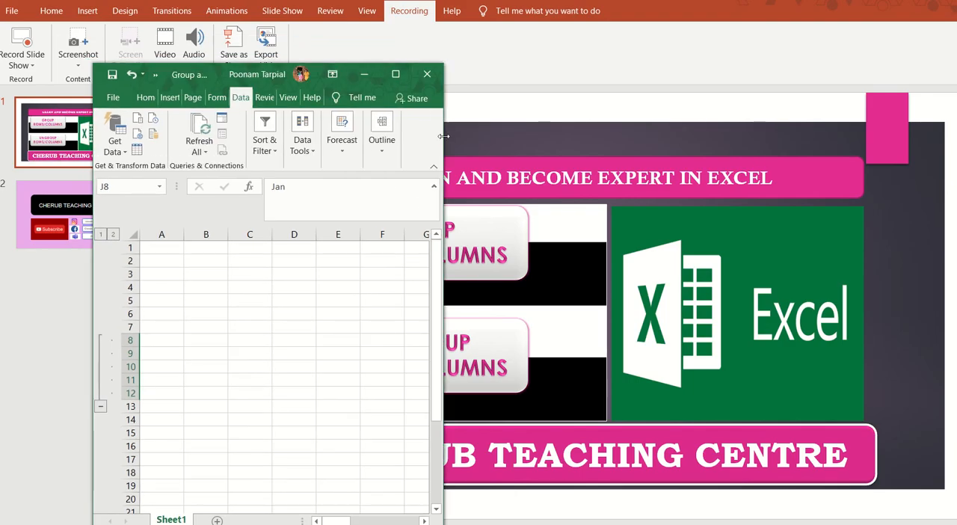
drag(444, 138, 956, 173)
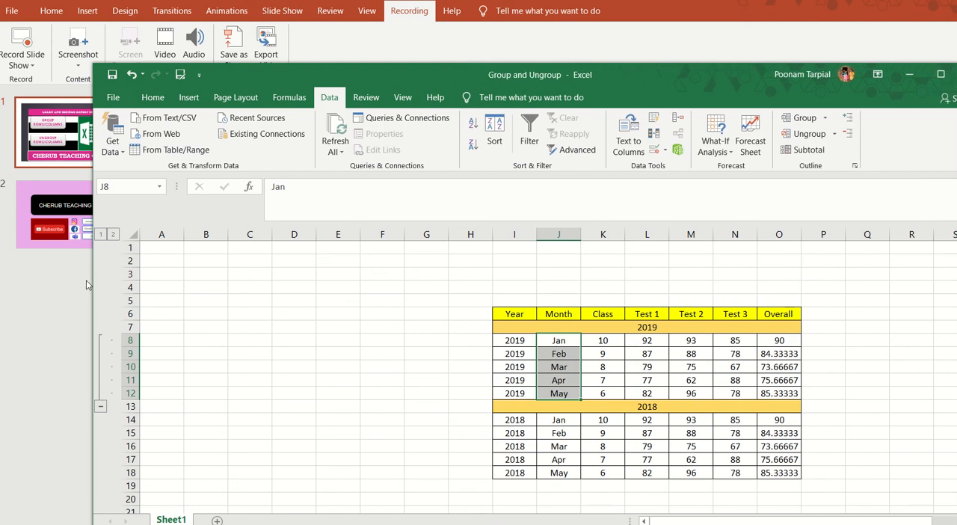
drag(91, 272, 21, 272)
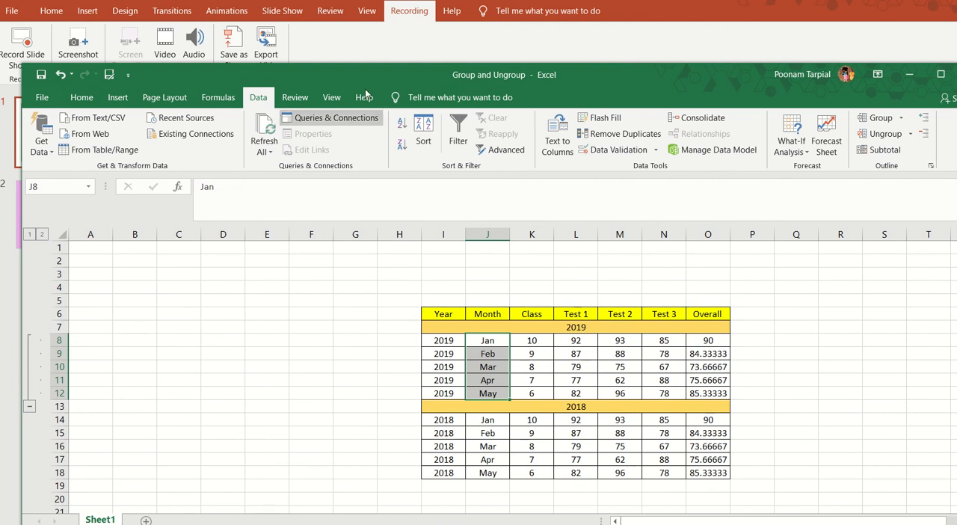
drag(375, 77, 367, 8)
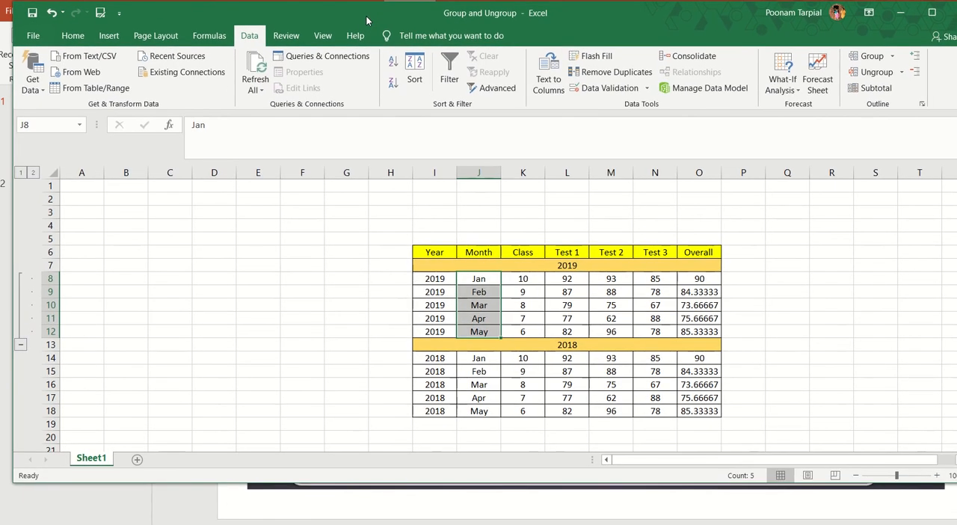
Collapse and expand the 2019 row group twice to check how it hides and shows the records.
click(23, 346)
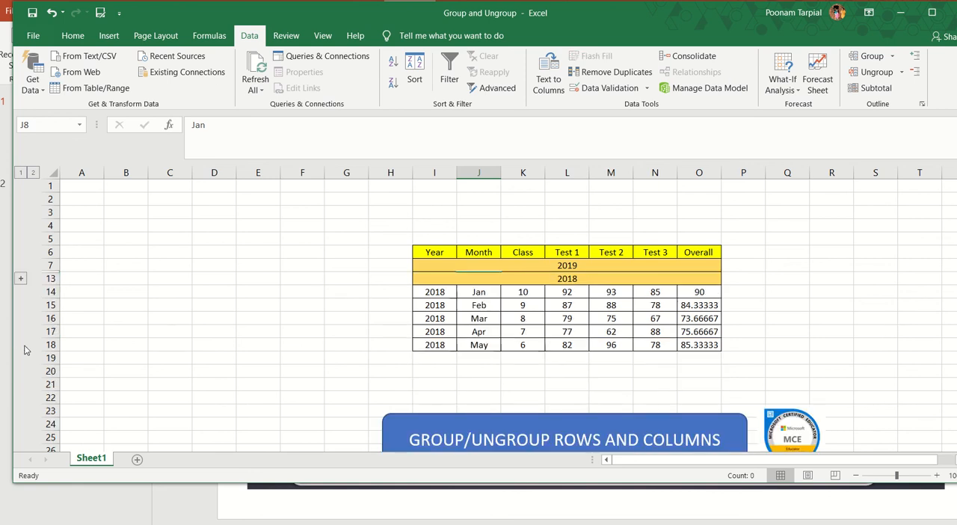
click(21, 280)
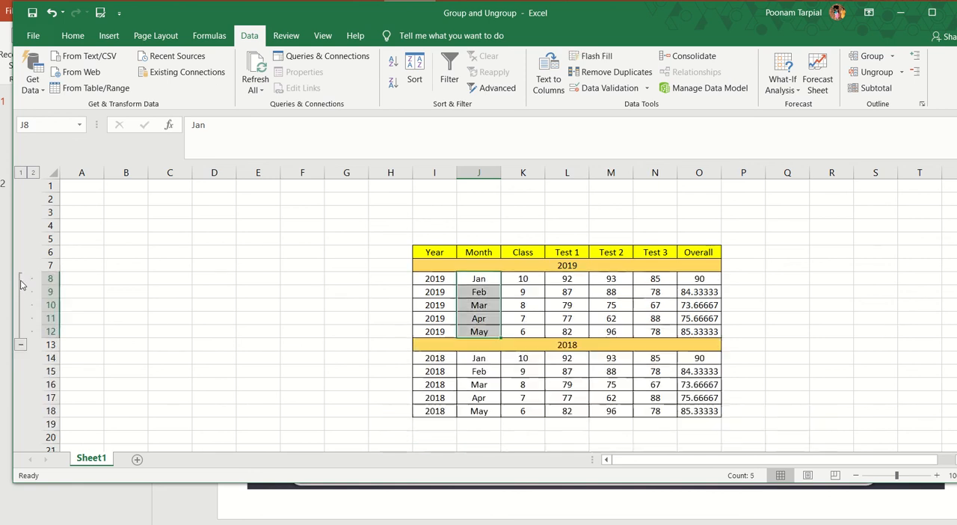
click(22, 347)
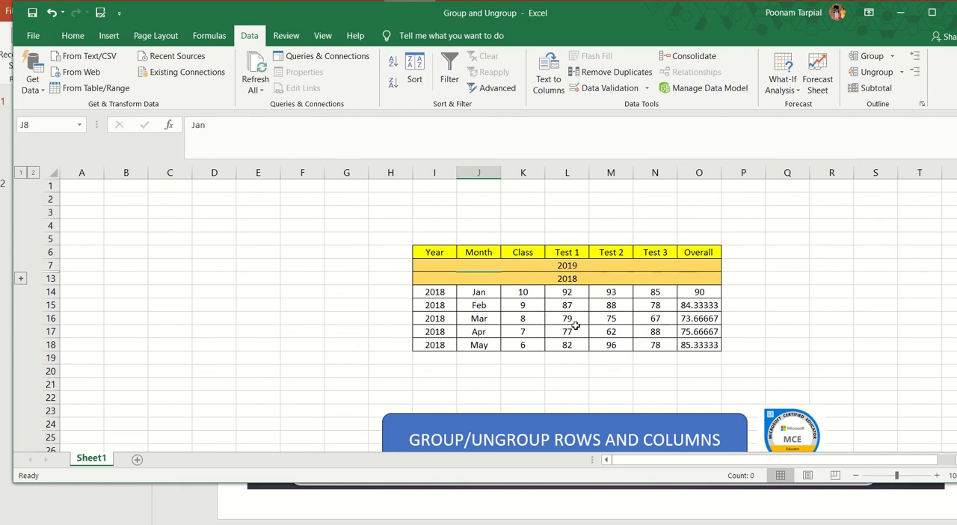
click(21, 278)
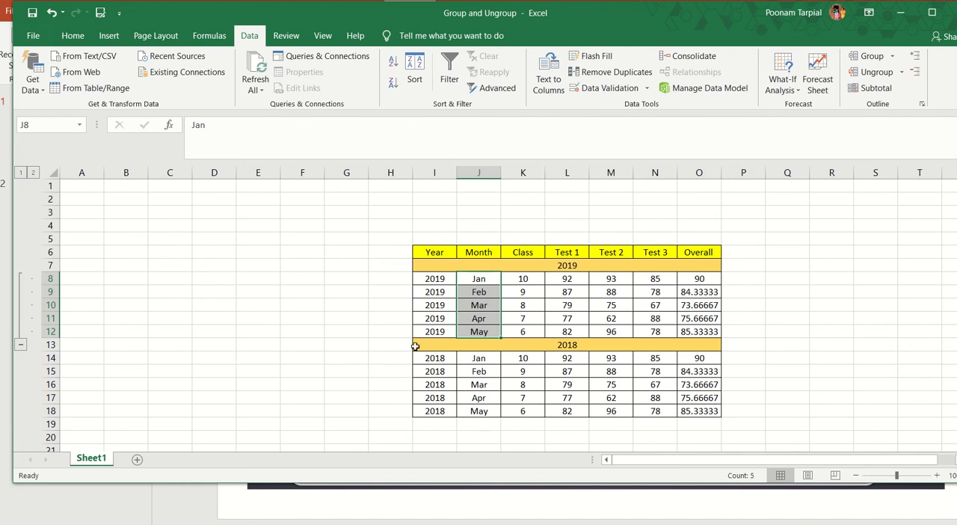
Group the 2018 records from Jan to May, rows 14 to 18, by rows, and collapse and re-expand the group.
click(477, 359)
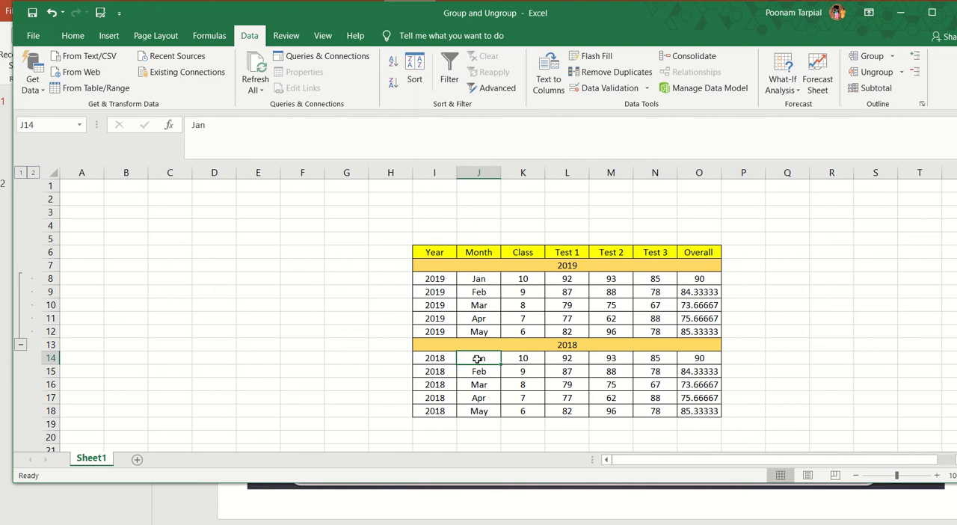
drag(477, 358, 482, 411)
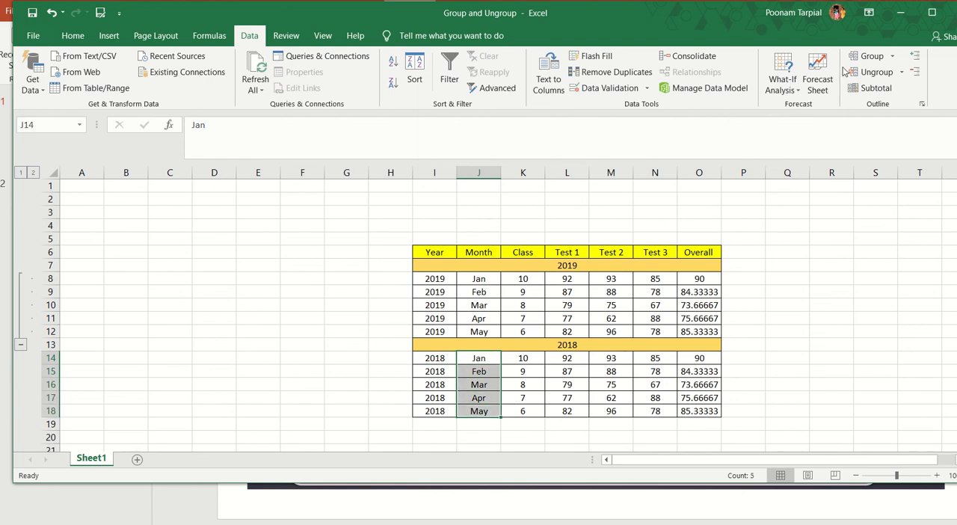
click(872, 58)
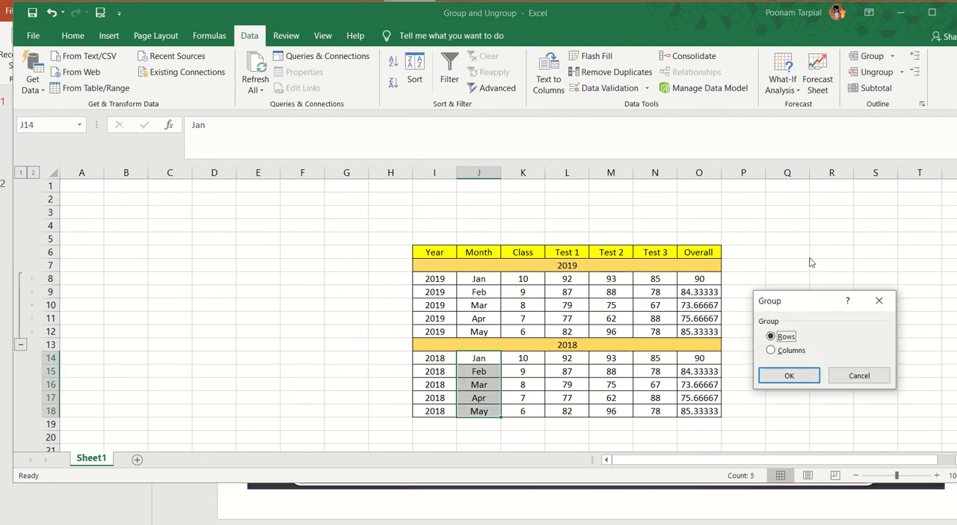
click(786, 375)
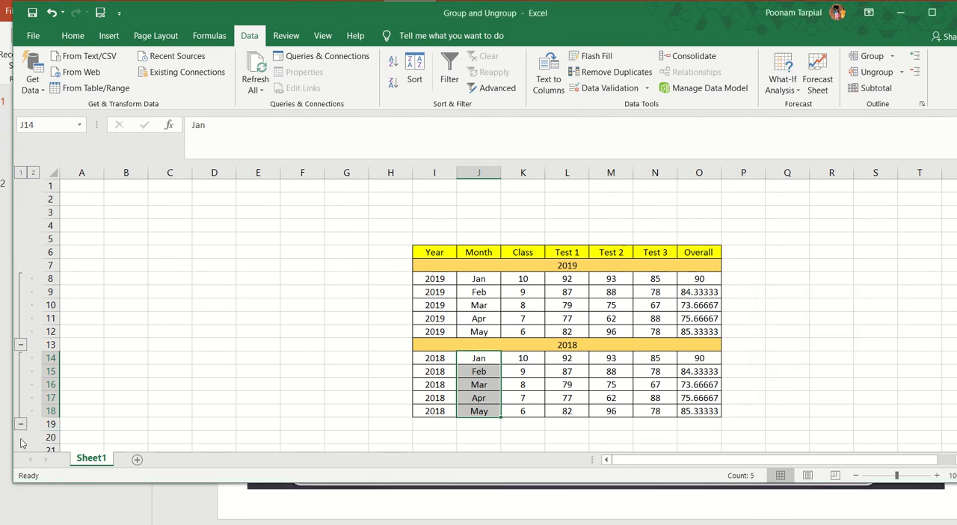
click(21, 423)
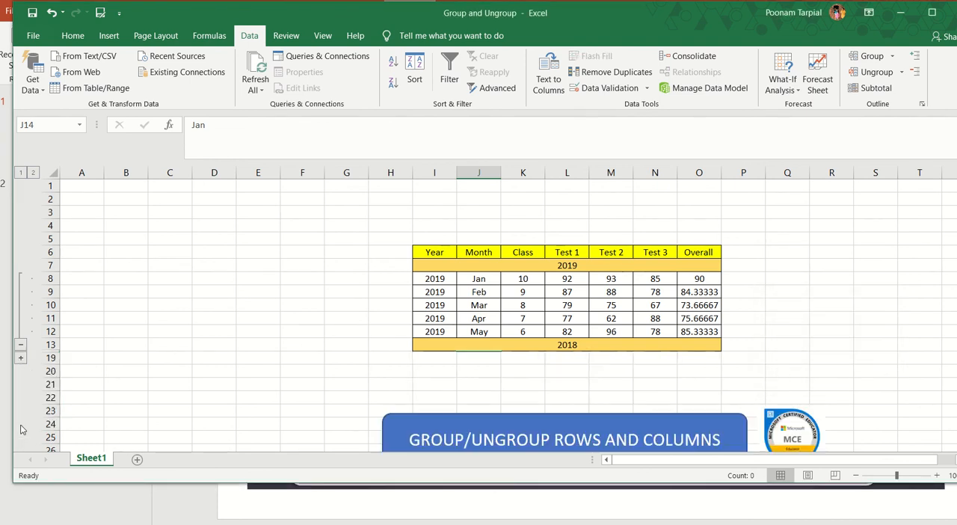
click(20, 359)
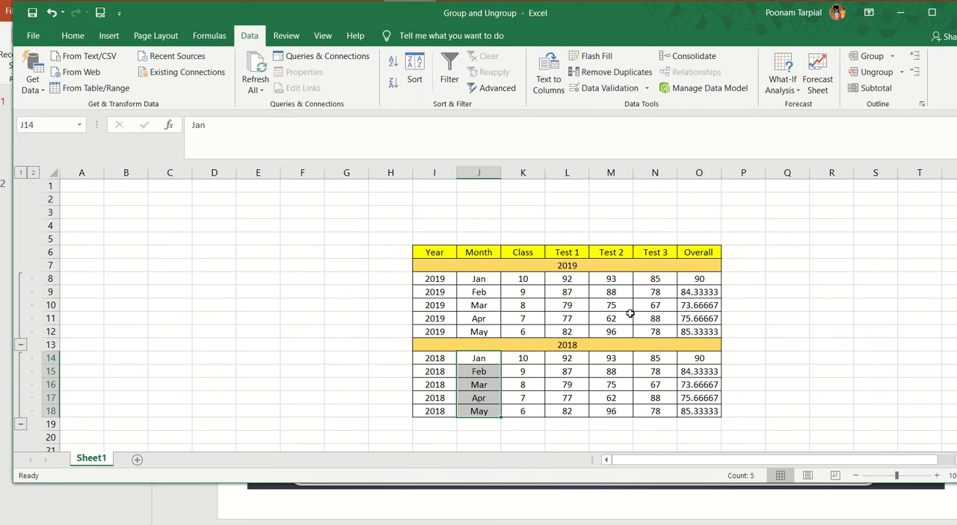
Collapse and re-expand the 2019 records in rows 8 to 12 two times.
click(21, 345)
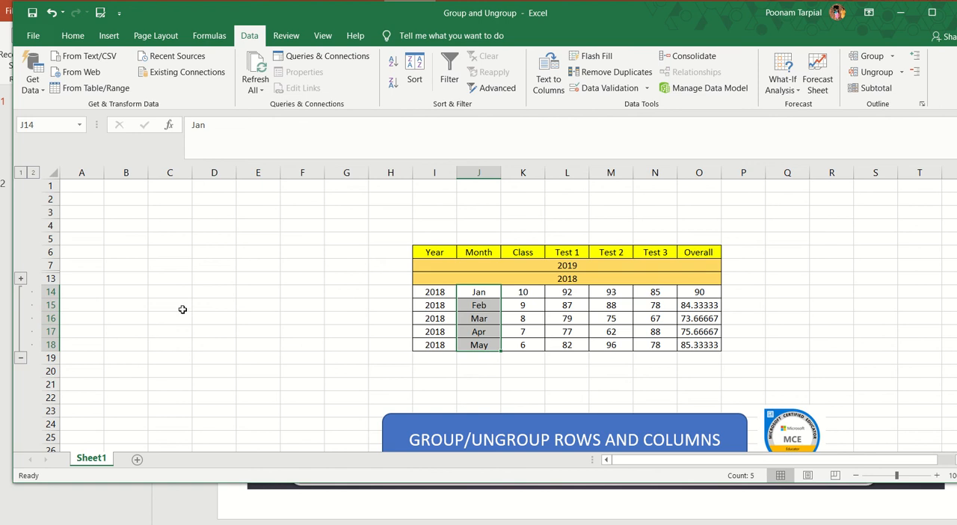
click(22, 278)
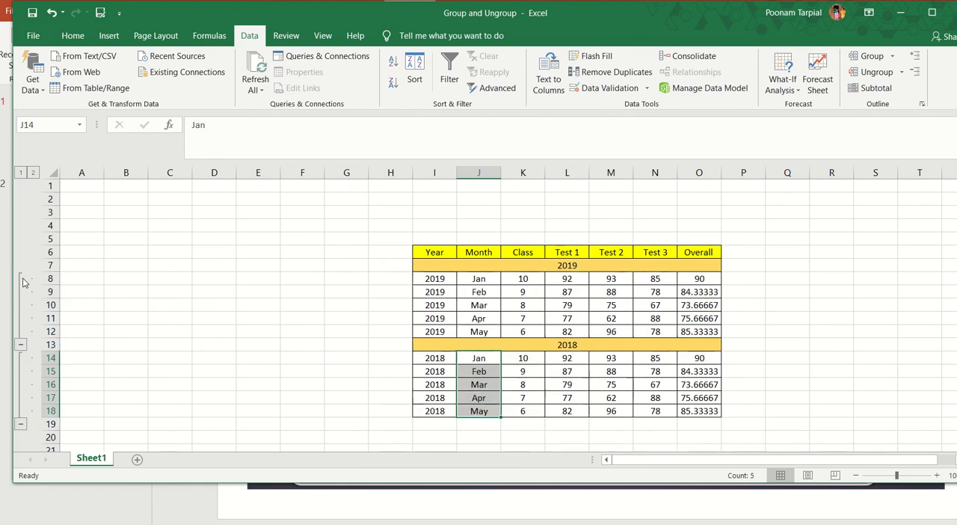
click(20, 346)
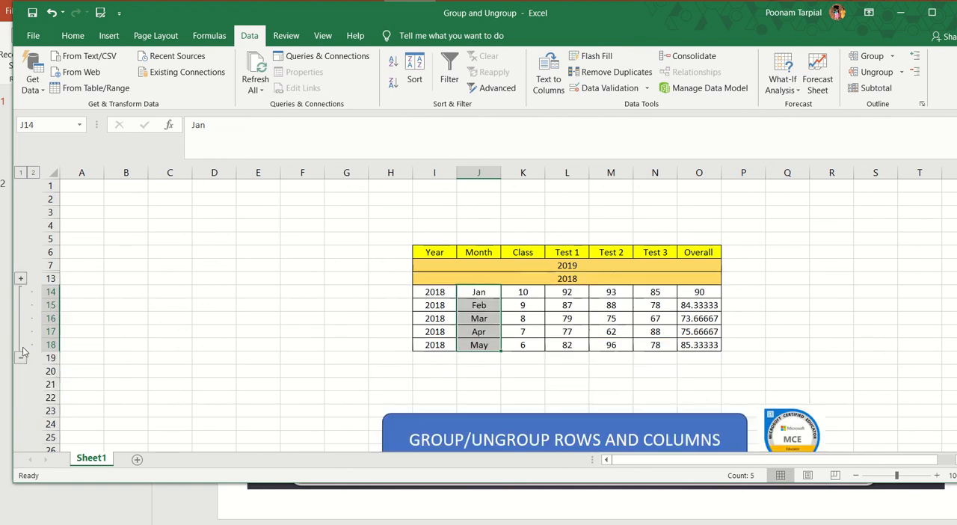
click(21, 279)
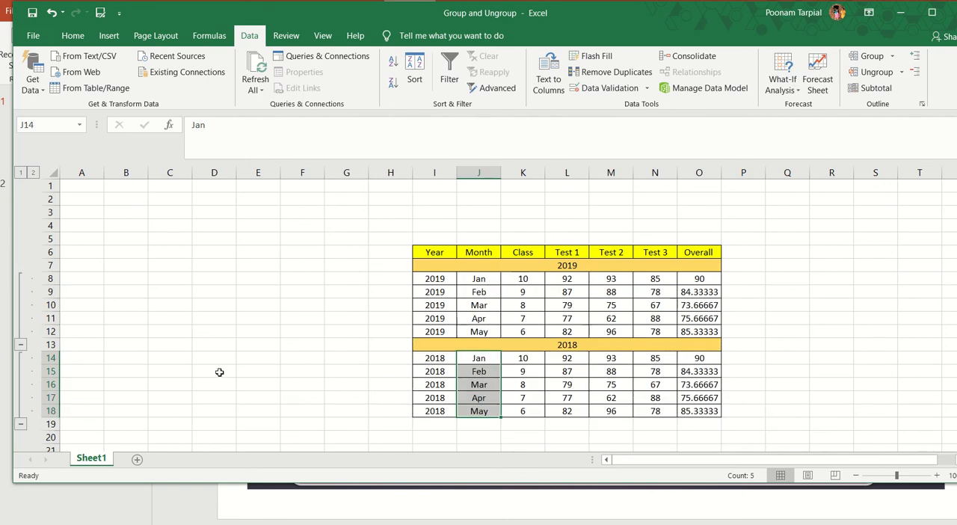
Collapse both the 2019 and 2018 row groups so only the year headings show, and expand both again.
click(22, 344)
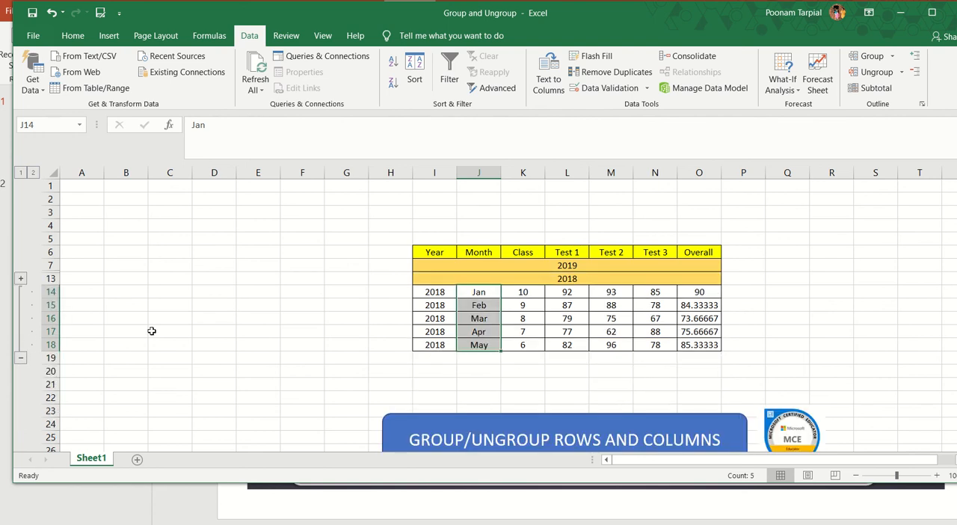
click(21, 357)
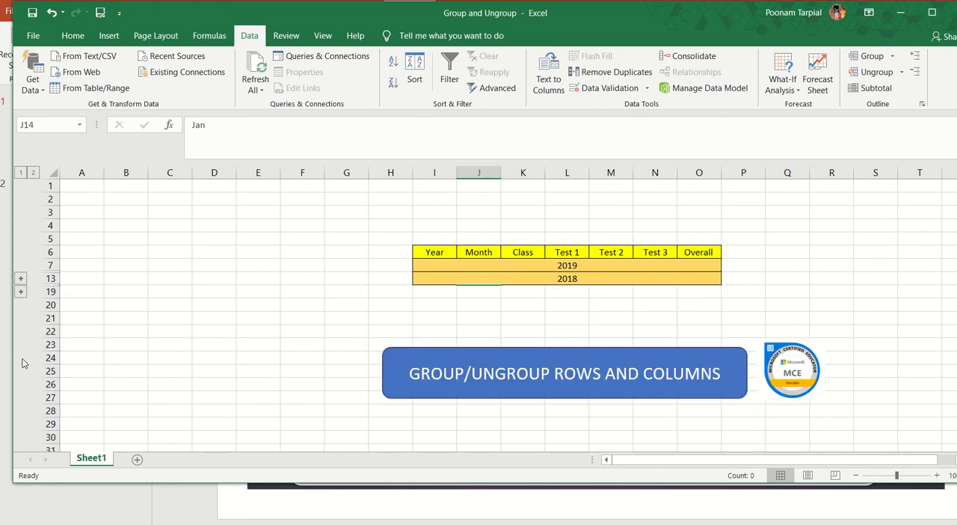
click(21, 293)
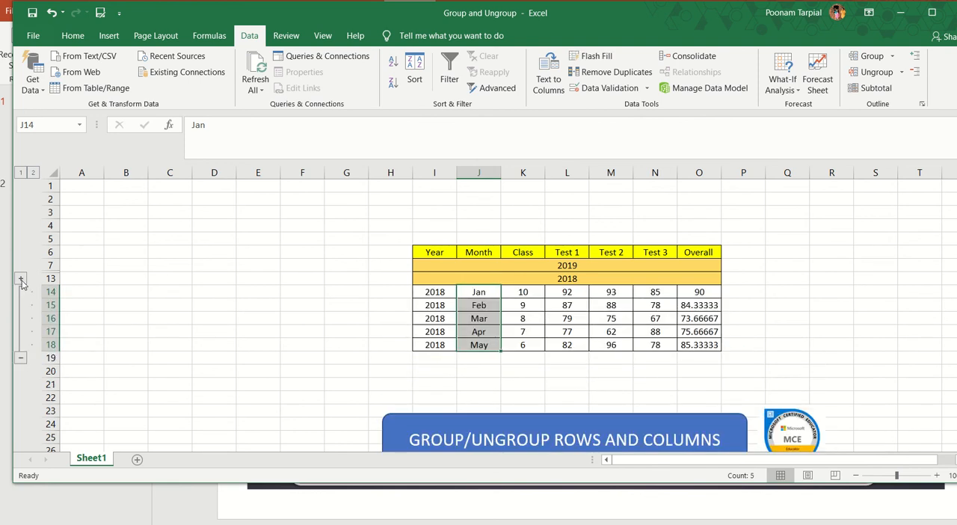
click(21, 279)
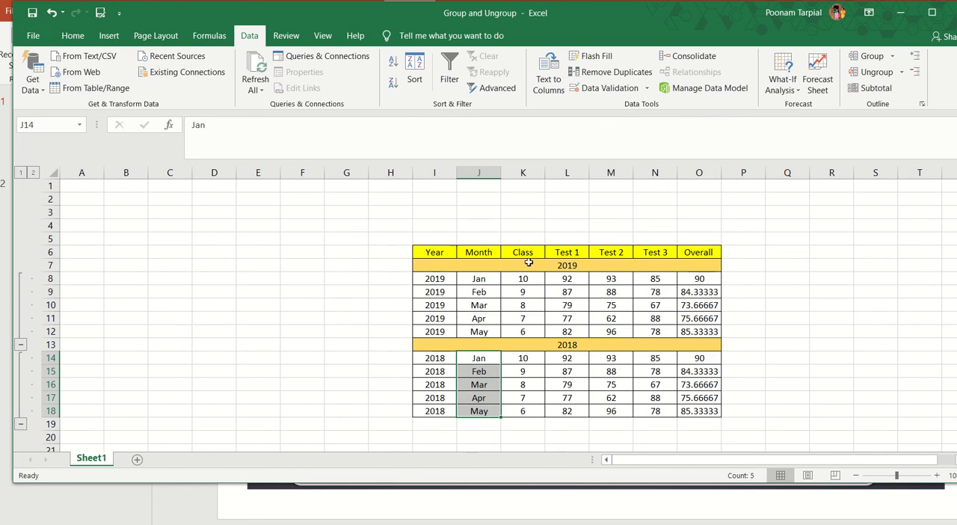
Group the Test 1 to Test 3 columns, L to N, and collapse and re-expand the column group.
click(567, 173)
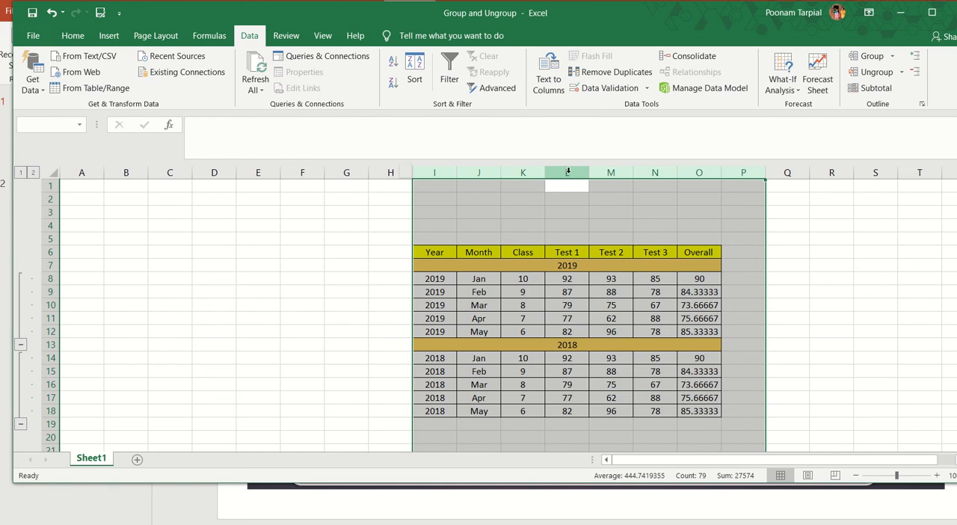
click(568, 172)
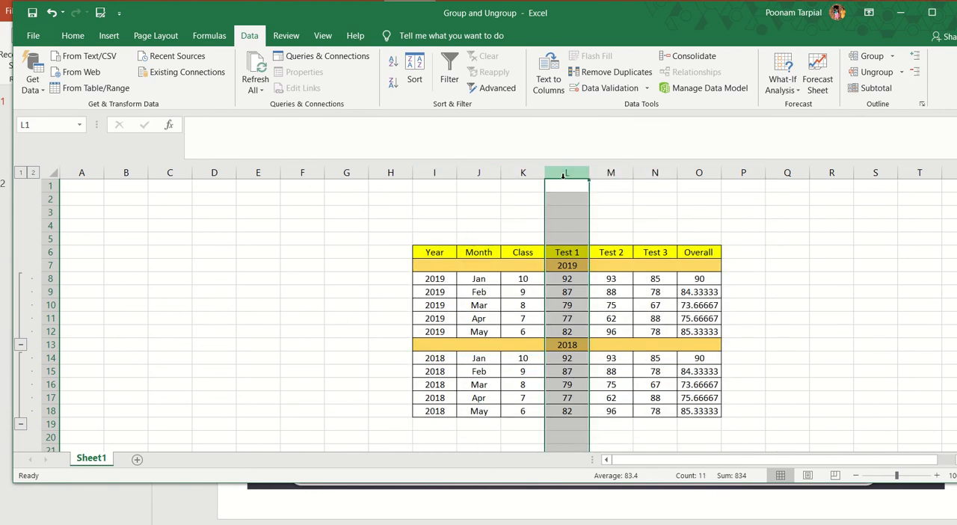
drag(568, 173, 635, 172)
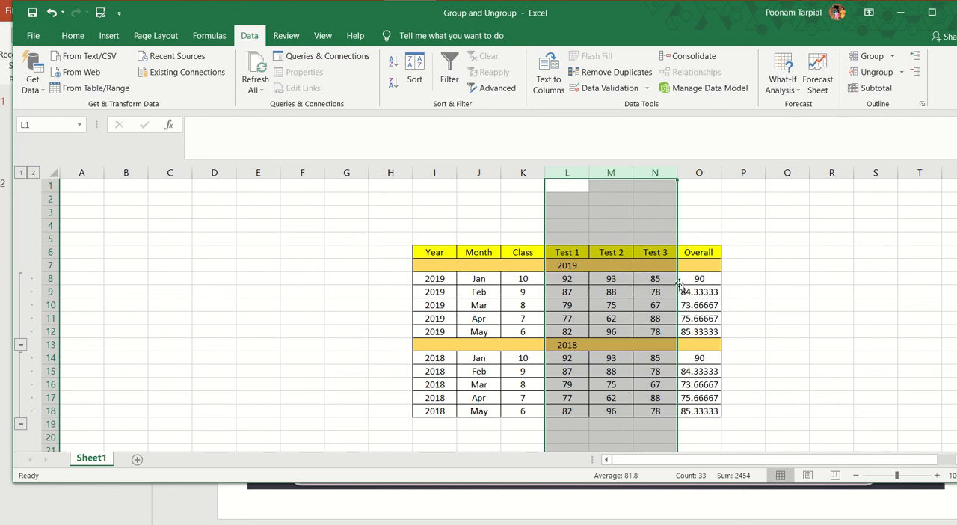
click(871, 58)
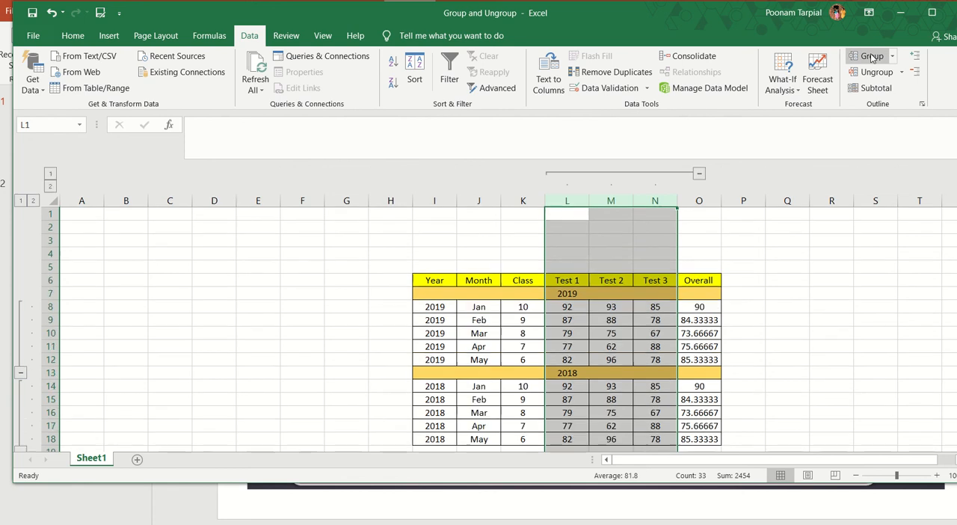
click(698, 176)
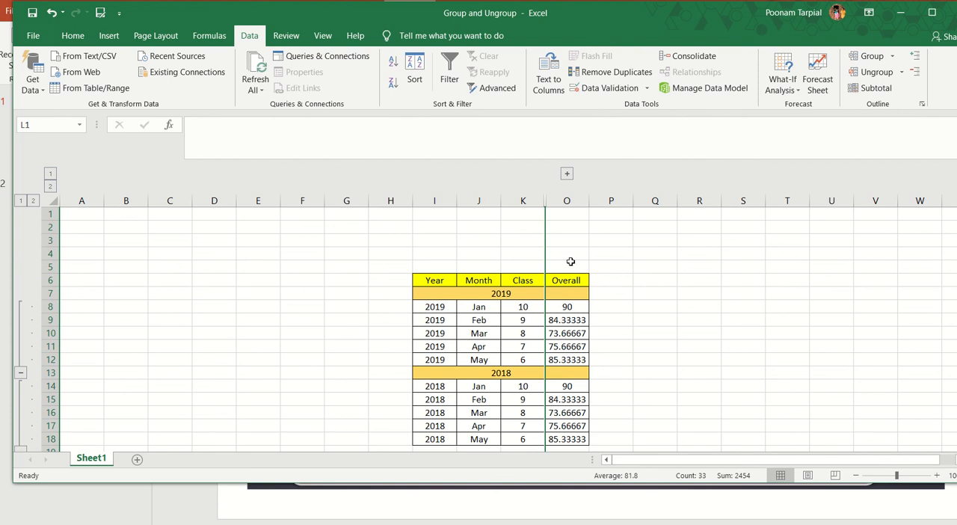
click(567, 175)
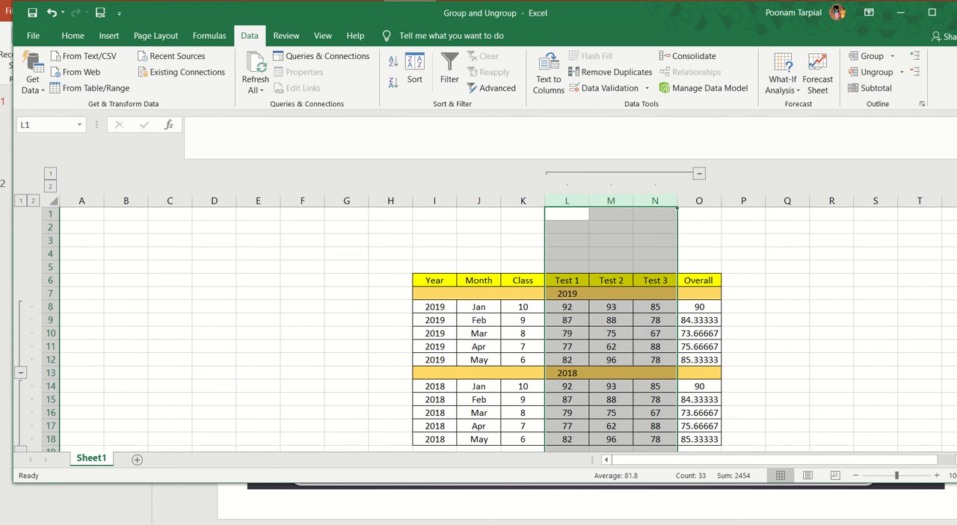
Ungroup the Test 1 to Test 3 columns, L to N, and minimize the workbook window.
mouse_move(956, 254)
mouse_down()
mouse_move(956, 289)
mouse_move(956, 253)
mouse_up()
click(876, 72)
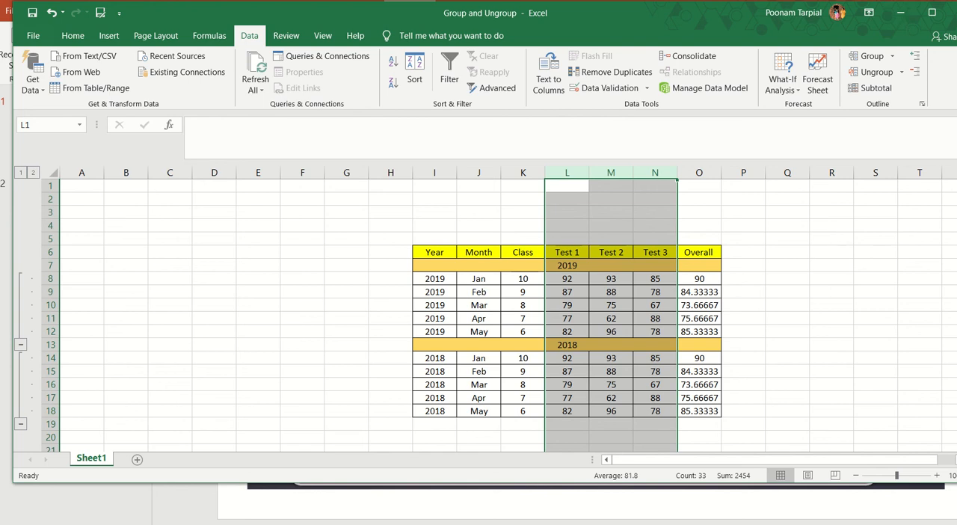
click(900, 13)
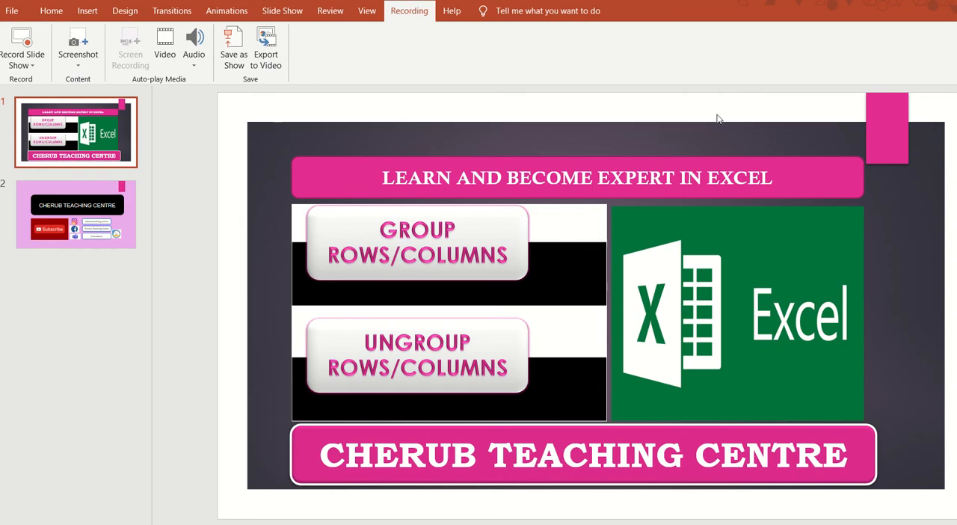